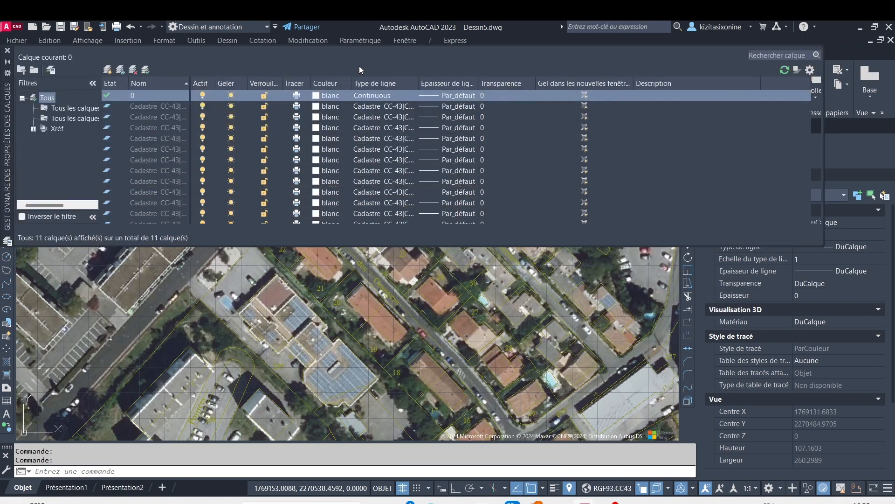
# Create a layer named Contour with a 0.35 mm lineweight, make it current and leave the layer manager.
pyautogui.click(108, 70)
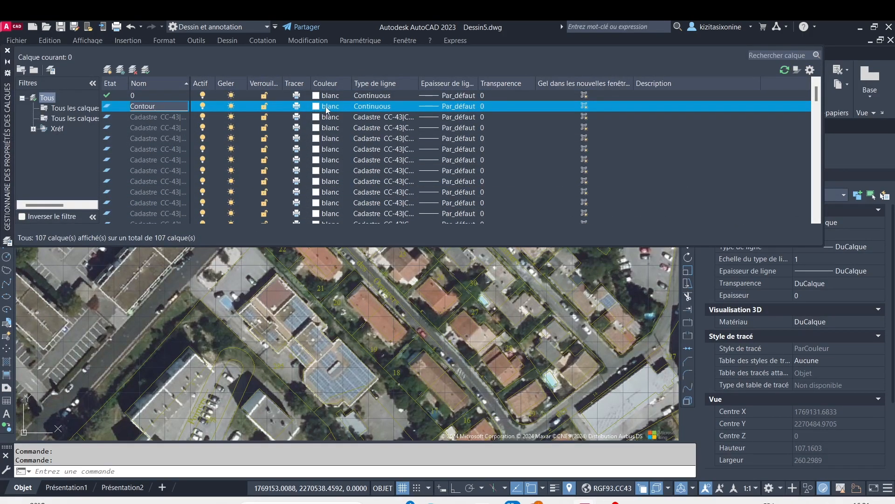
pyautogui.click(433, 106)
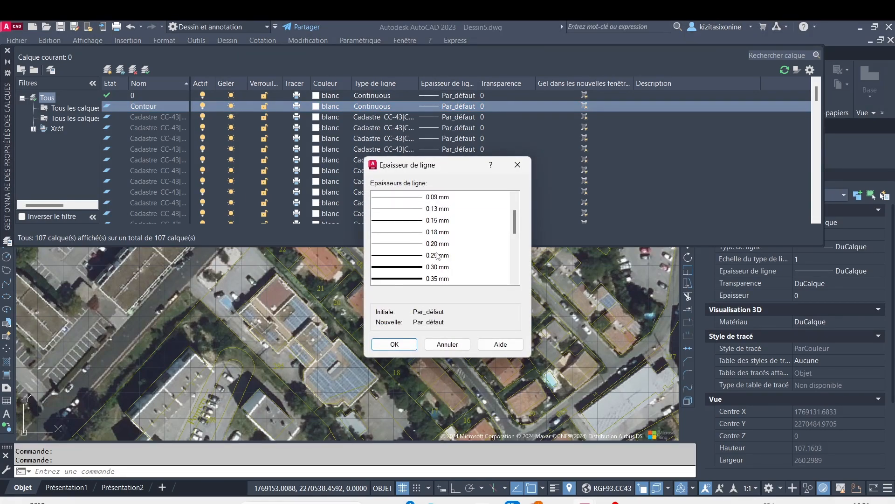
pyautogui.click(433, 278)
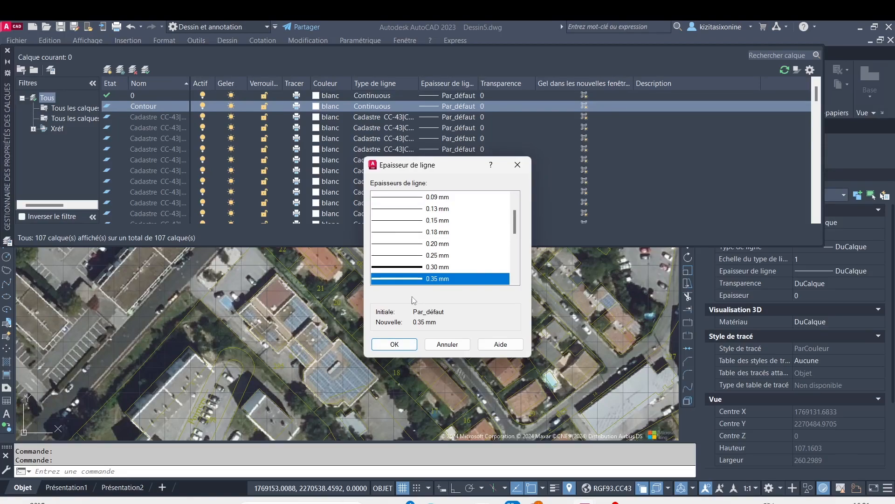
pyautogui.click(409, 346)
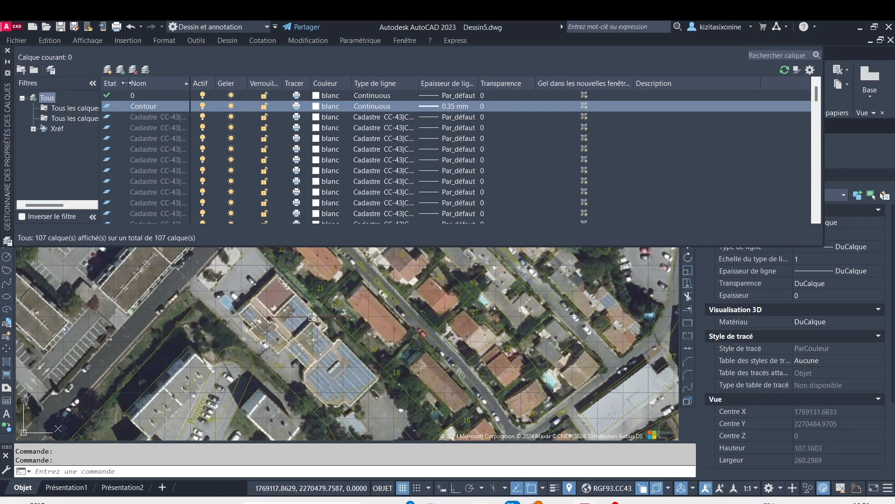
pyautogui.click(8, 51)
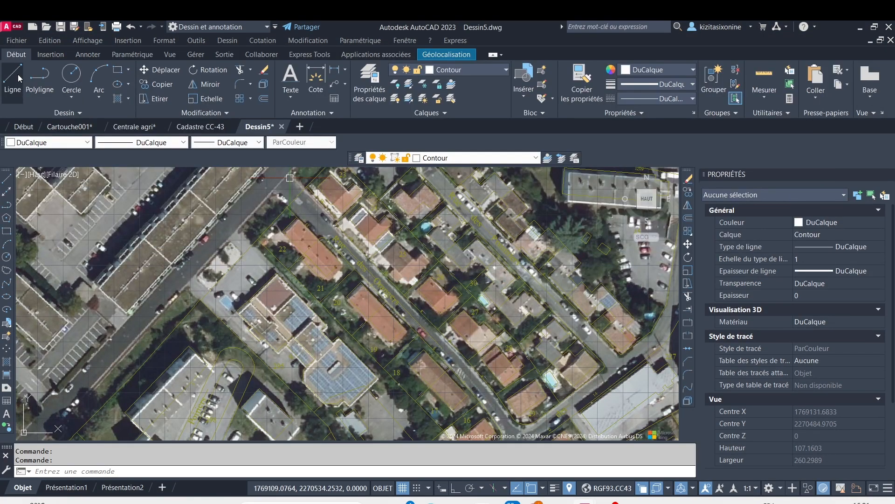
# Try to outline the long red roof beside parcel labels 19 and 20 with straight lines from its corners.
pyautogui.click(14, 77)
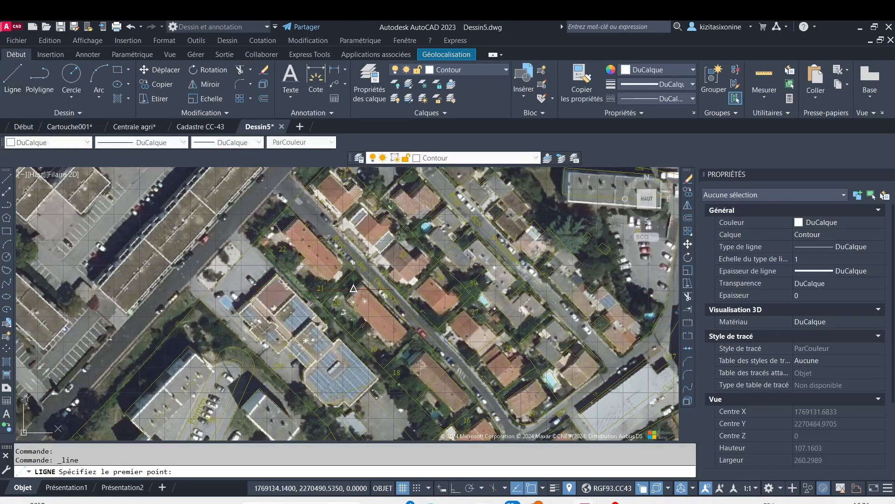
pyautogui.scroll(6, 365, 300)
pyautogui.scroll(-3, 367, 288)
pyautogui.scroll(1, 368, 288)
pyautogui.scroll(2, 241, 240)
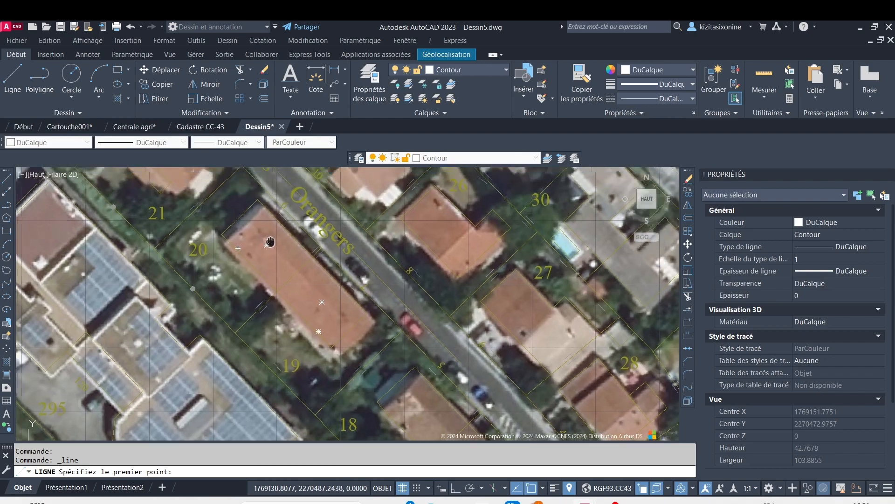
pyautogui.scroll(-3, 243, 241)
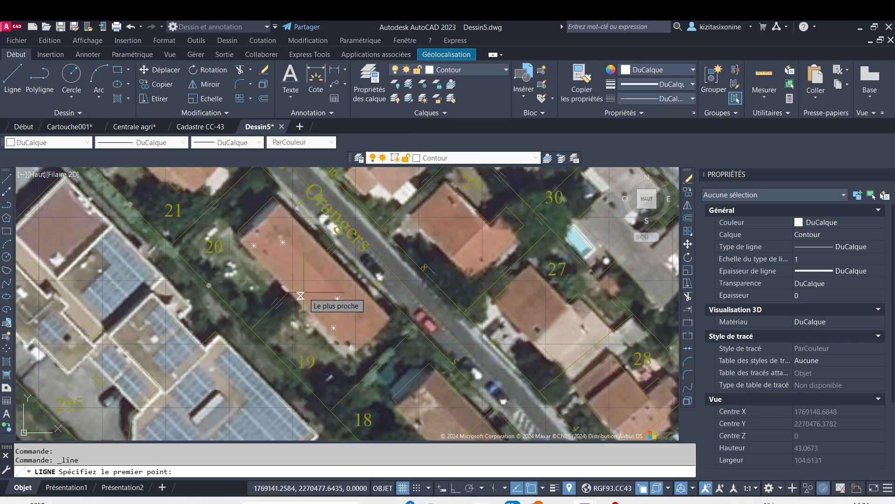
pyautogui.click(280, 205)
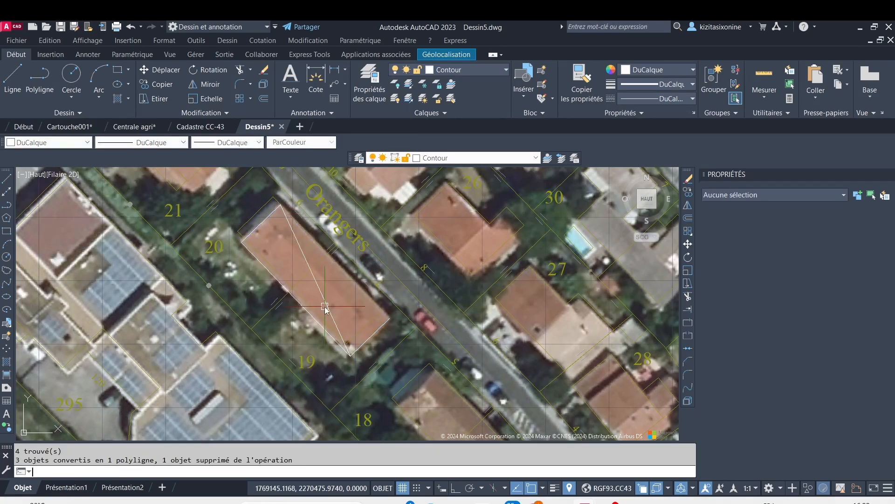
pyautogui.scroll(5, 409, 349)
pyautogui.scroll(-5, 409, 349)
pyautogui.press('Escape')
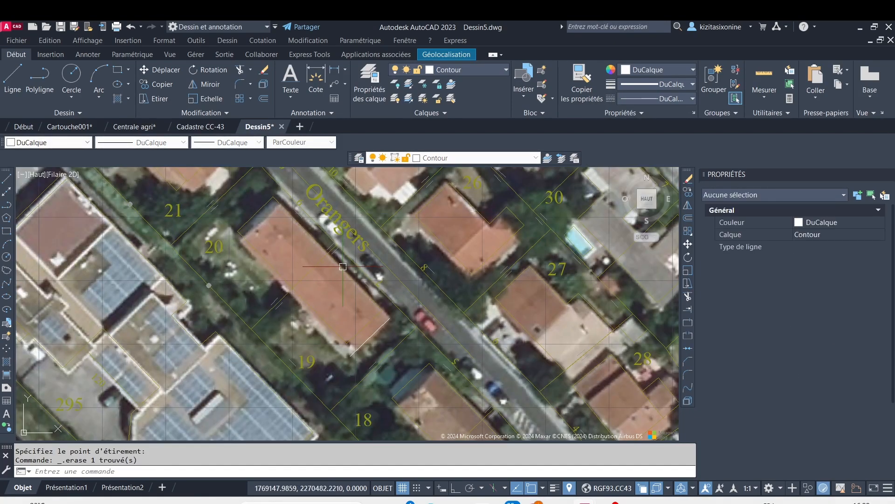
# Draw straight lines along the four edges of the long red roof beside labels 19 and 20, erasing the misplaced line.
pyautogui.click(13, 77)
pyautogui.click(243, 235)
pyautogui.click(279, 202)
pyautogui.click(390, 318)
pyautogui.click(351, 355)
pyautogui.click(243, 236)
pyautogui.press('Escape')
pyautogui.click(300, 300)
pyautogui.press('Delete')
pyautogui.click(255, 224)
pyautogui.click(242, 236)
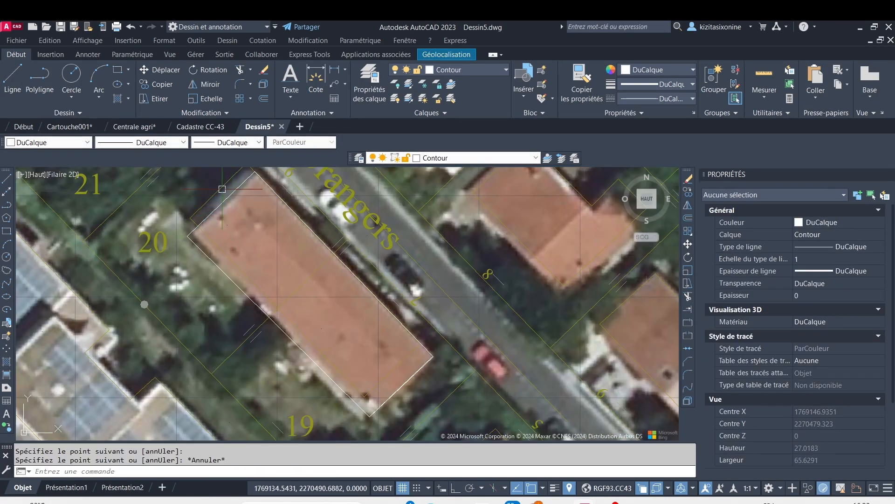
# Join the four roof edge lines into a single polyline.
pyautogui.click(228, 196)
pyautogui.click(300, 214)
pyautogui.click(404, 384)
pyautogui.click(343, 390)
pyautogui.write('j')
pyautogui.press('Return')
pyautogui.click(370, 292)
pyautogui.click(515, 315)
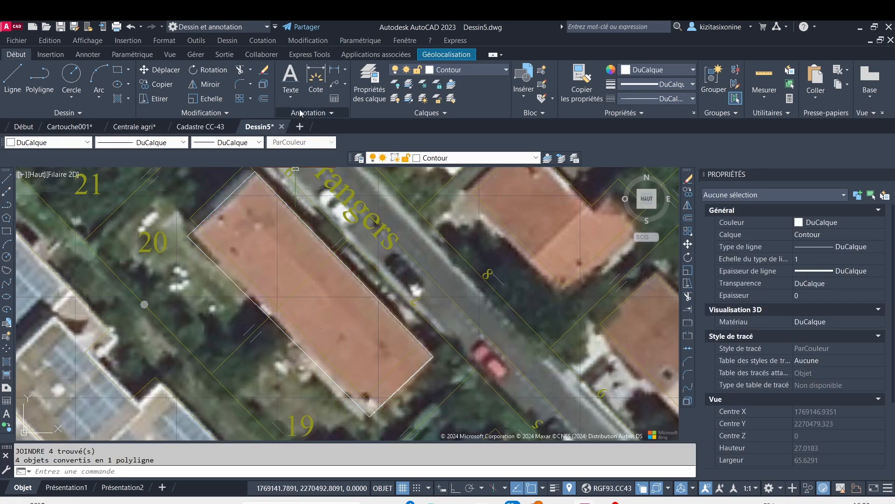
# Offset the roof outline inward by a distance of 1.
pyautogui.click(265, 100)
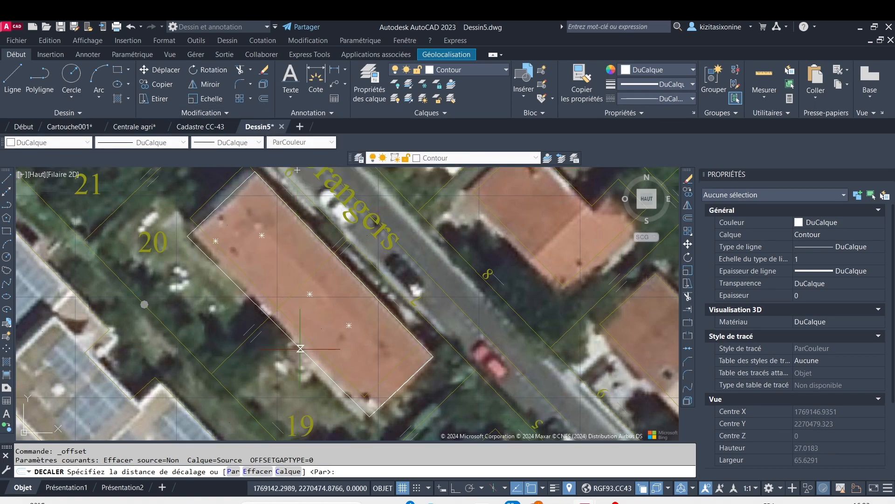
pyautogui.write('1')
pyautogui.press('Return')
pyautogui.click(301, 348)
pyautogui.click(334, 343)
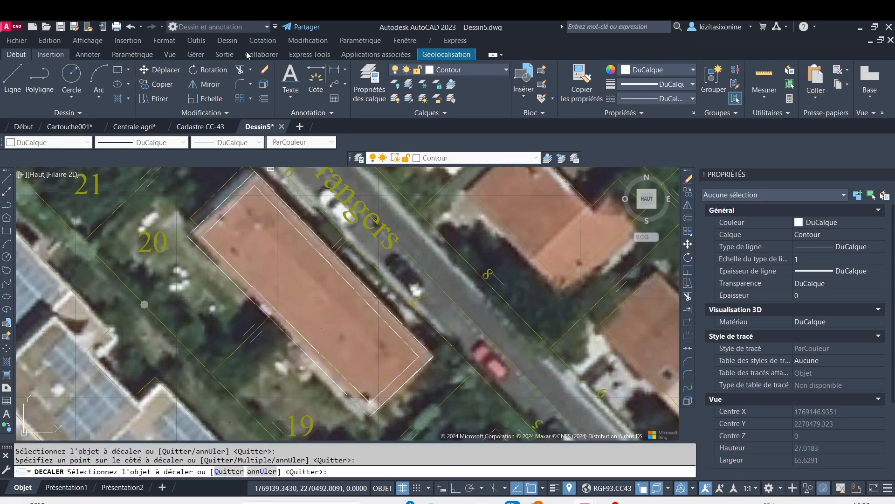
# Create a new layer named Contour Imimite and set its colour to red.
pyautogui.click(359, 76)
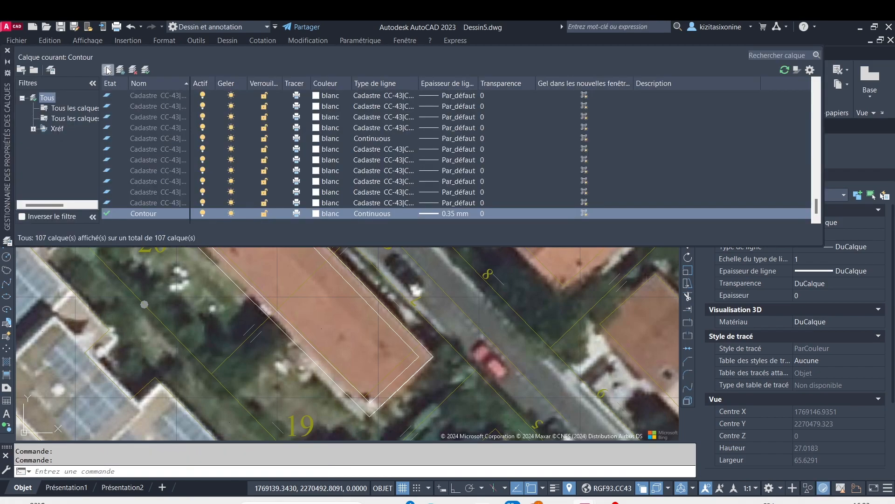
pyautogui.click(107, 70)
pyautogui.write('Contour Imimite')
pyautogui.press('Return')
pyautogui.click(317, 214)
pyautogui.click(326, 290)
pyautogui.click(431, 351)
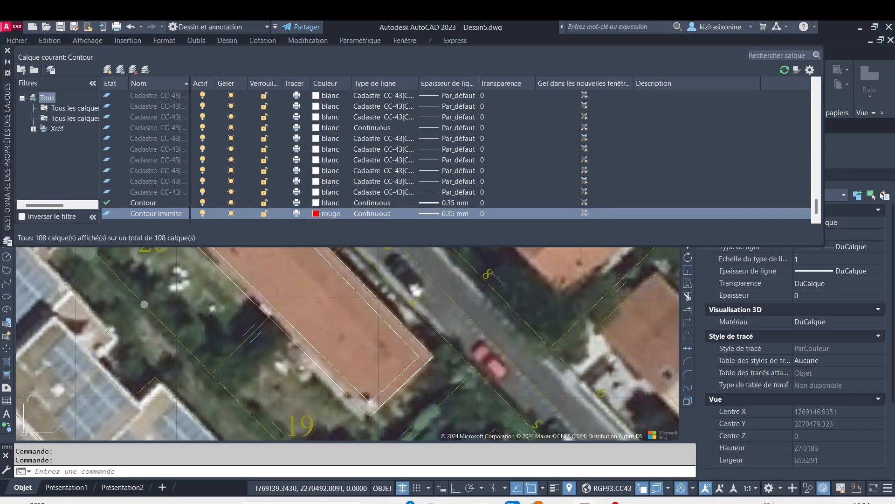
# Set the Contour Imimite layer's lineweight to 0.25 mm and close the layer manager.
pyautogui.click(429, 213)
pyautogui.click(438, 256)
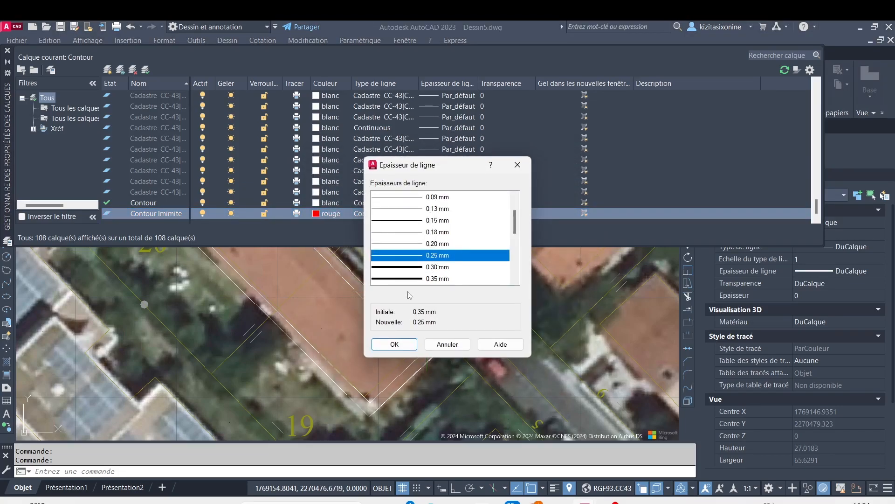
pyautogui.click(394, 344)
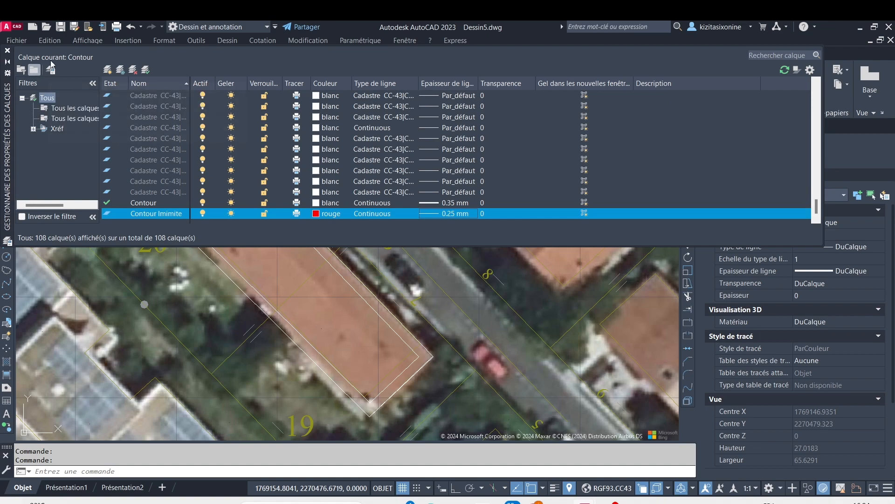
pyautogui.click(7, 50)
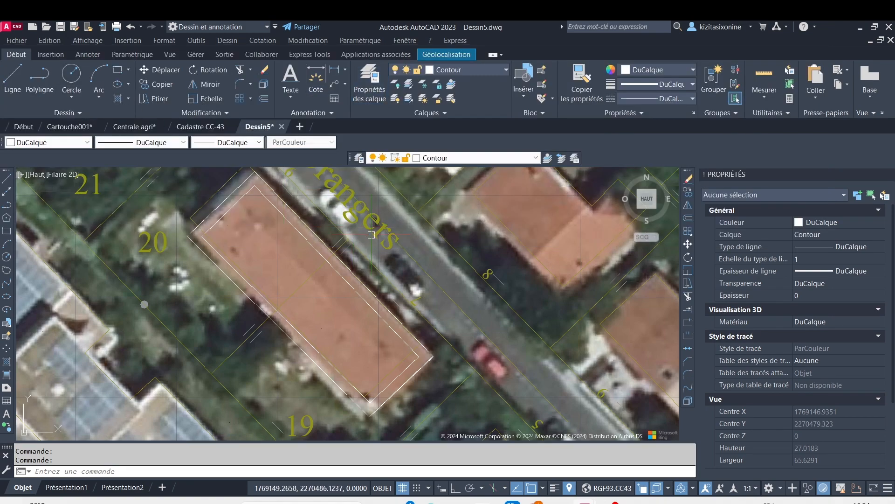
# Assign the inner offset outline to the Contour Imimite layer and turn off the drawing grid.
pyautogui.click(328, 264)
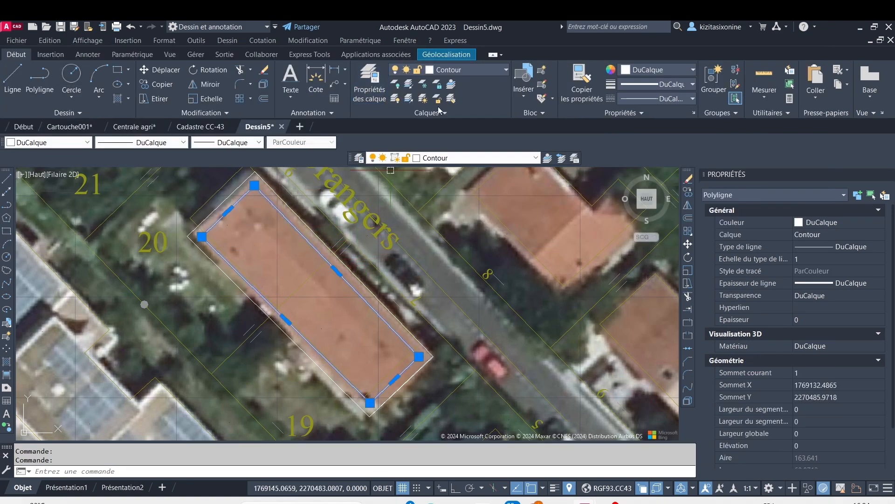
pyautogui.click(507, 71)
pyautogui.click(466, 461)
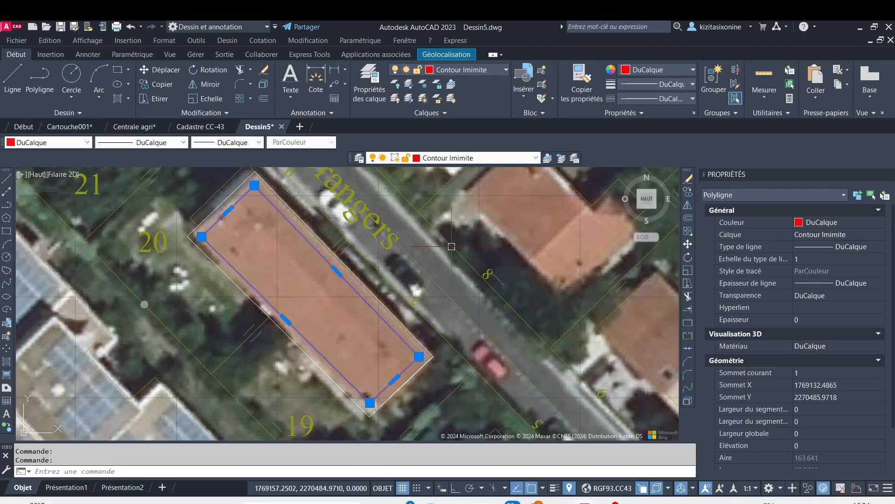
pyautogui.press('Escape')
pyautogui.click(404, 488)
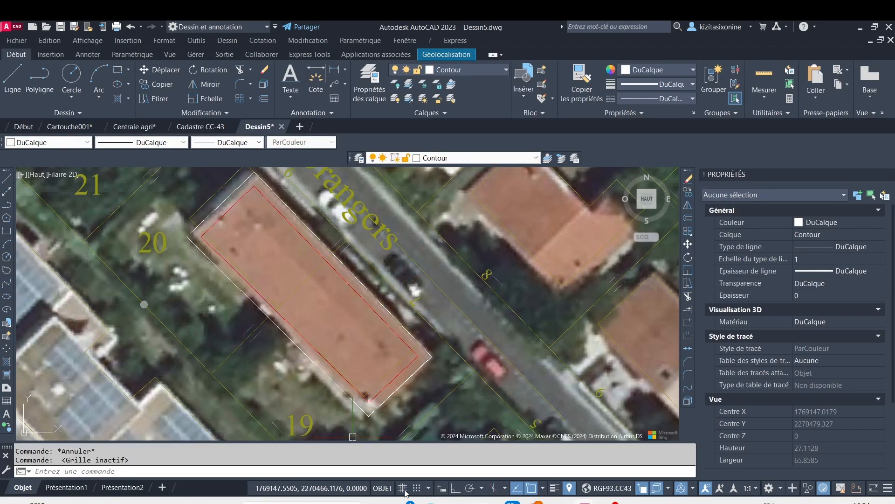
pyautogui.scroll(-1, 297, 279)
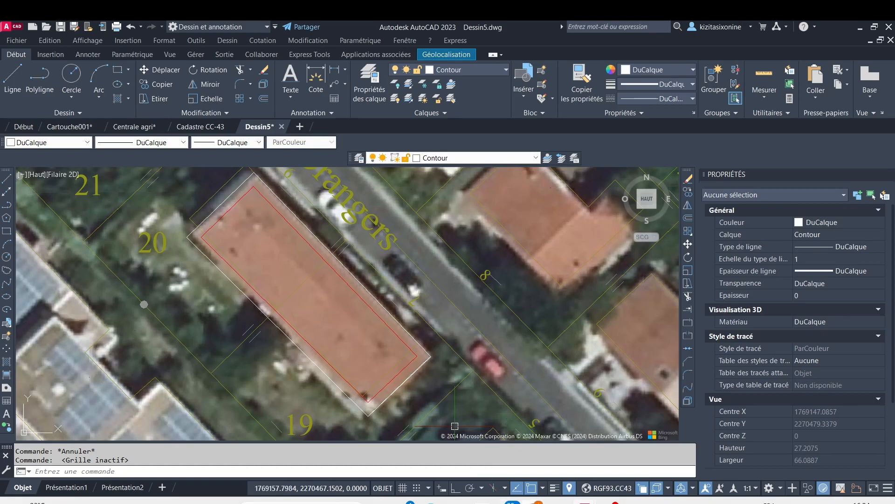
# Switch to Géoportail in the browser and examine the objects on the same building's roof in the aerial view.
pyautogui.hotkey('alt', 'Tab')
pyautogui.click(232, 35)
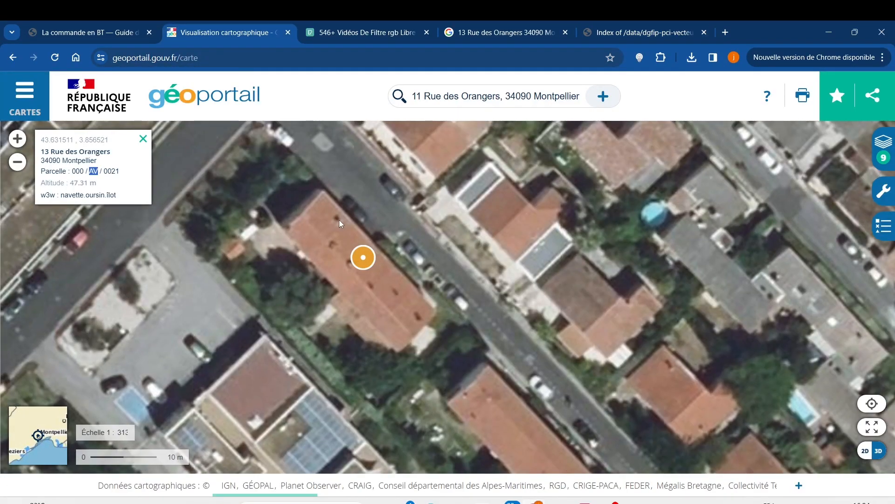
pyautogui.scroll(2, 338, 221)
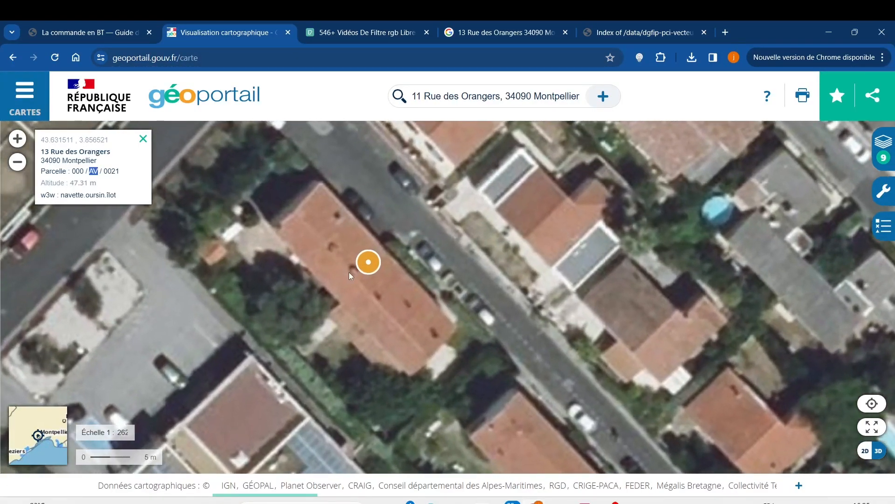
pyautogui.scroll(2, 349, 273)
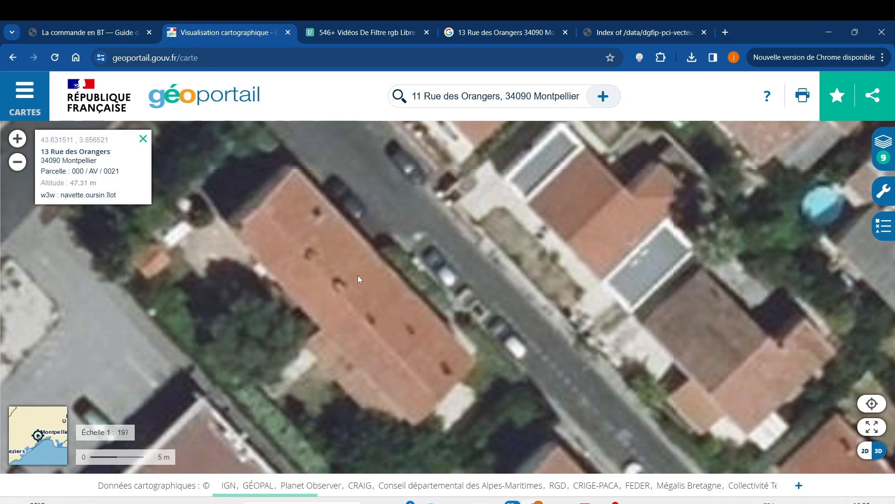
pyautogui.click(331, 272)
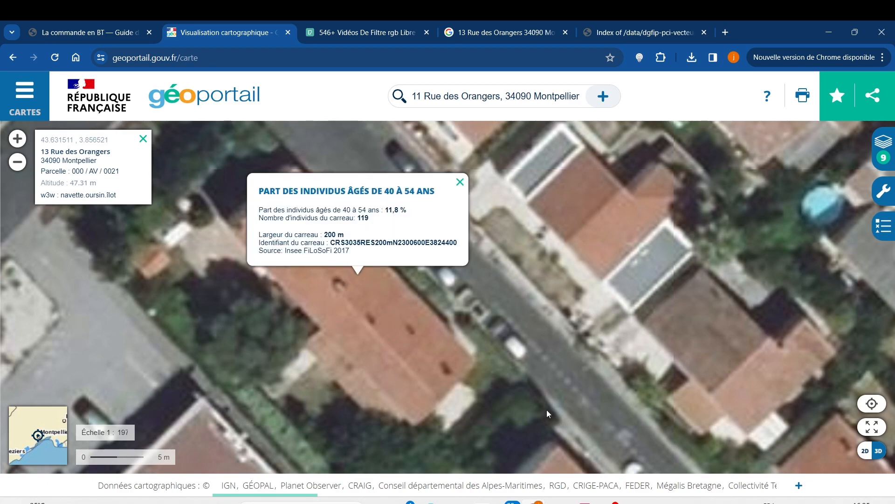
pyautogui.click(504, 71)
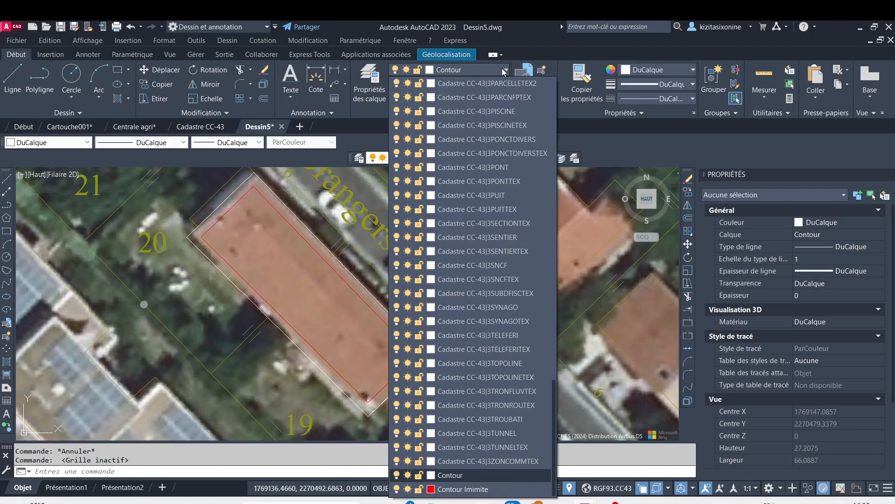
pyautogui.click(502, 71)
pyautogui.click(13, 79)
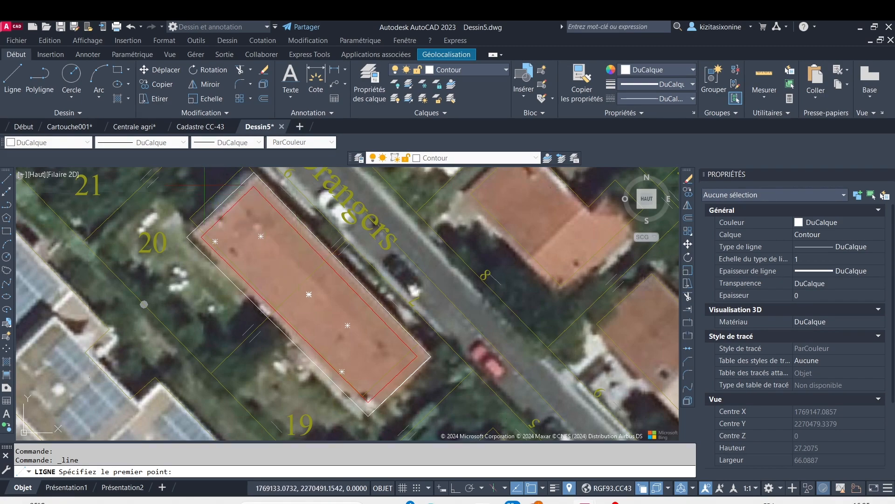
# Draw four circles with radii of about 0.4 to 0.6 on the roof, two near each end inside the red outline.
pyautogui.click(71, 74)
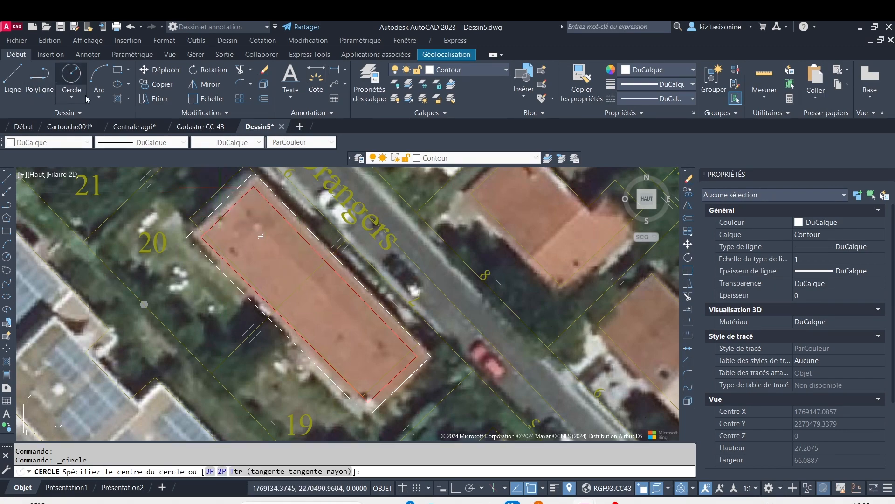
pyautogui.click(233, 250)
pyautogui.press('Return')
pyautogui.press('Return')
pyautogui.click(379, 345)
pyautogui.click(382, 350)
pyautogui.press('Return')
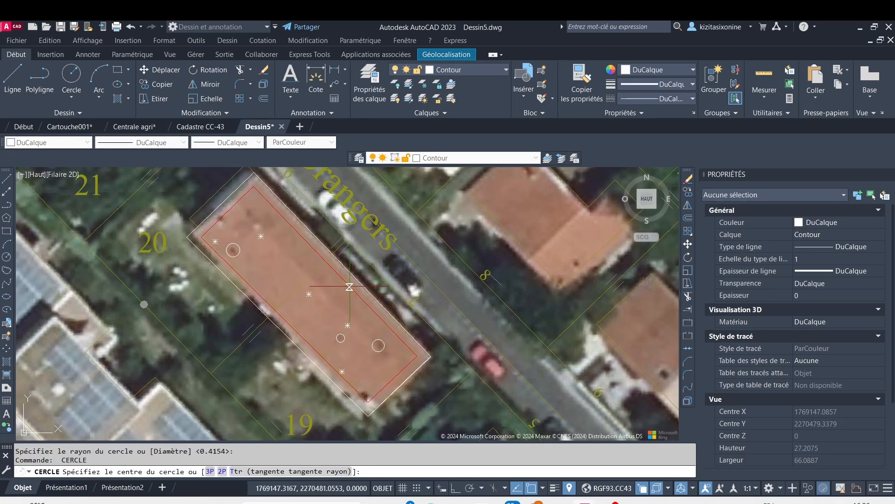
pyautogui.scroll(4, 345, 278)
pyautogui.scroll(-4, 332, 295)
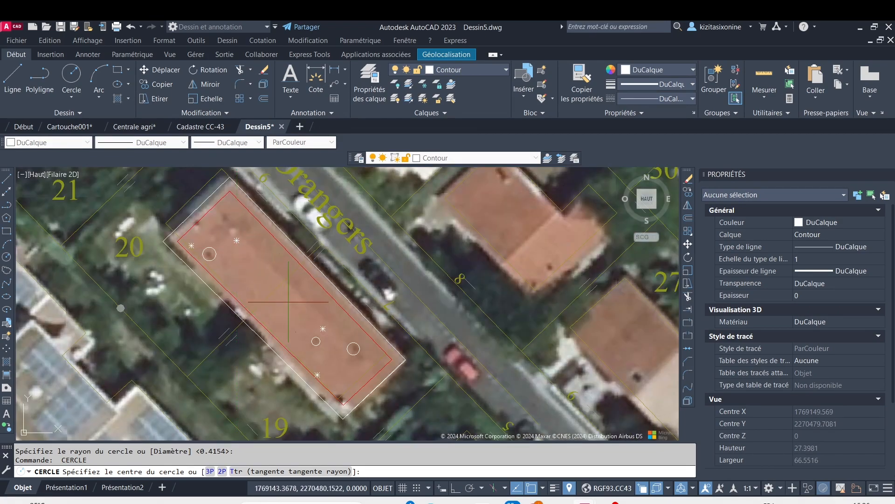
pyautogui.scroll(-2, 283, 255)
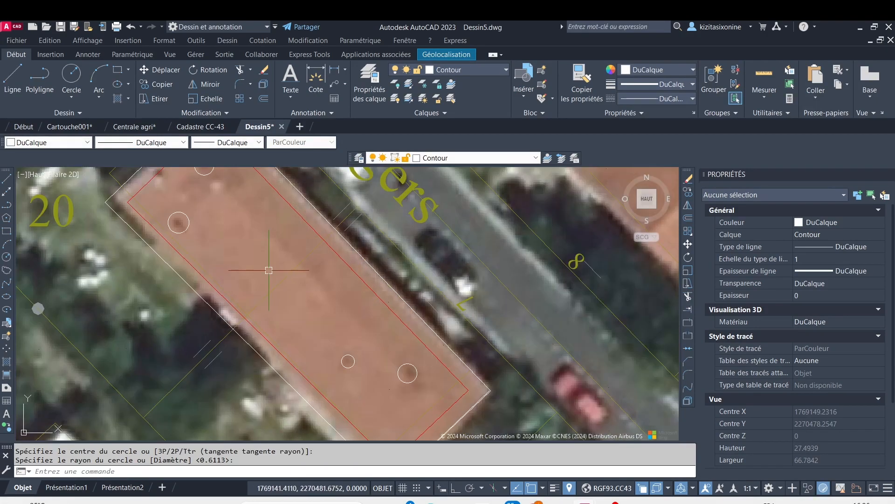
pyautogui.scroll(-4, 271, 270)
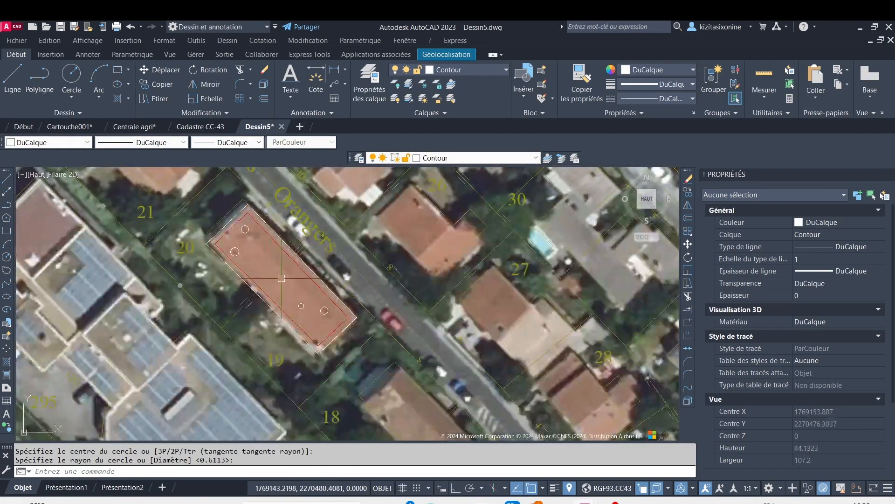
# Fill the four obstacle circles on the roof with a SOLID hatch and close hatch creation.
pyautogui.click(118, 99)
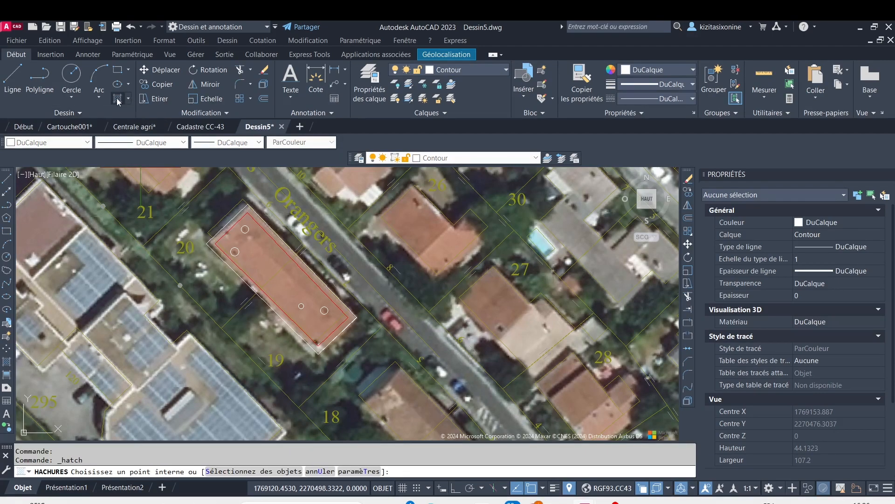
pyautogui.click(235, 251)
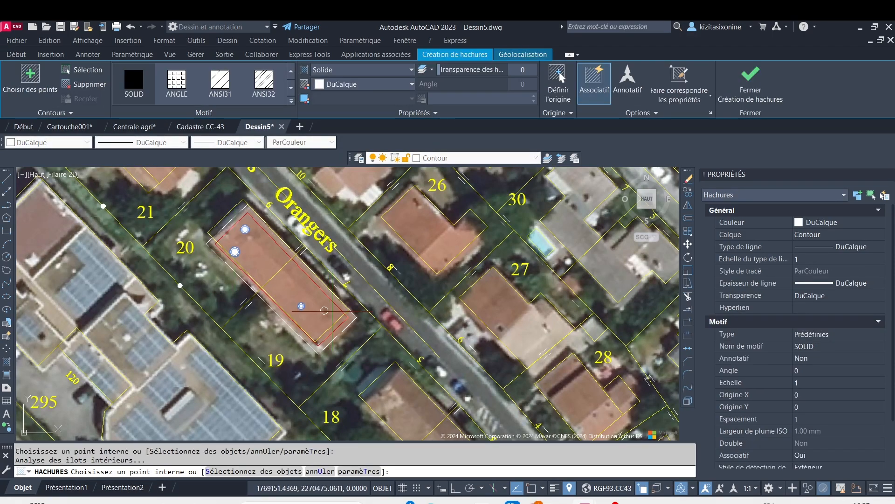
pyautogui.click(324, 310)
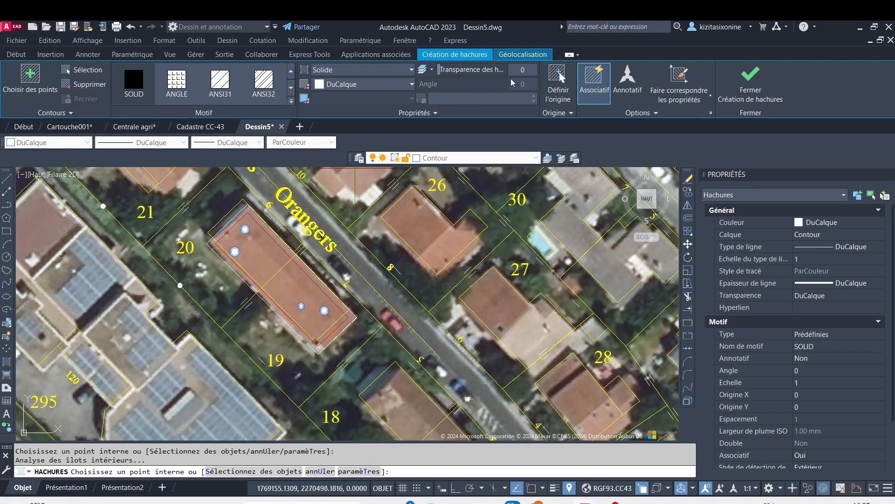
pyautogui.click(751, 80)
# Draw a lengthwise centre line across the roof between the midpoints of the outline's two short sides.
pyautogui.scroll(2, 254, 260)
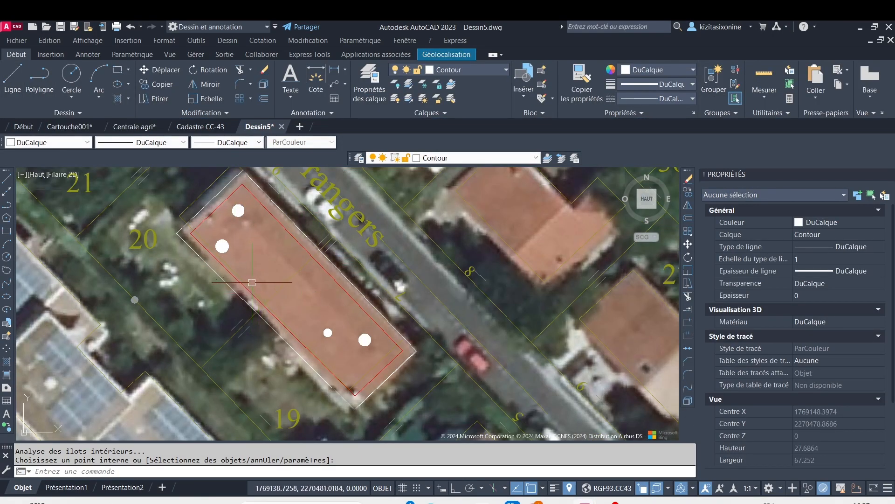
pyautogui.click(12, 77)
pyautogui.click(209, 202)
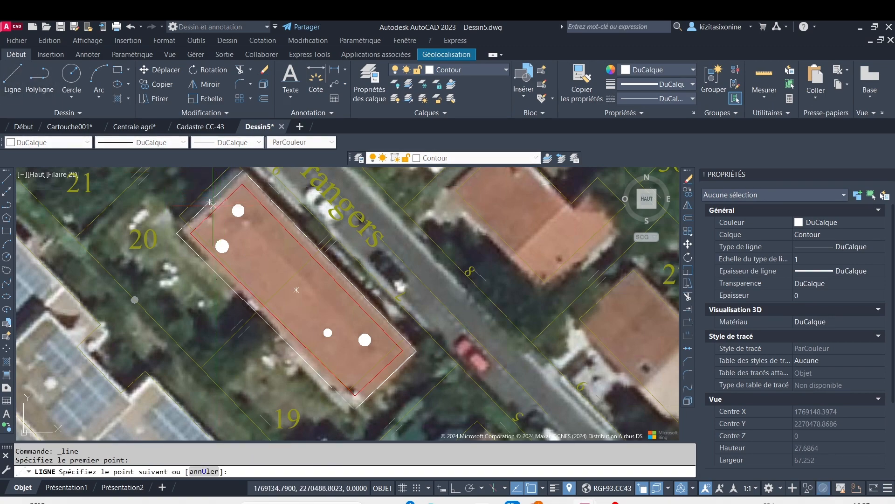
pyautogui.click(384, 382)
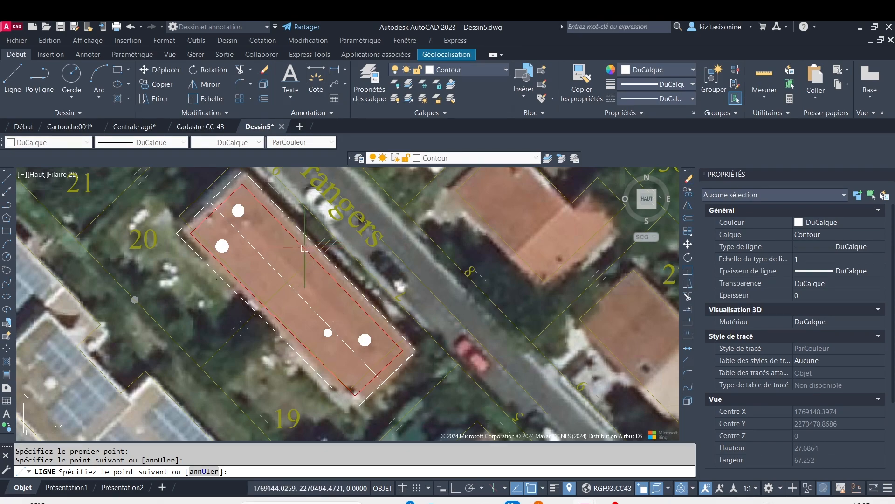
pyautogui.press('Escape')
pyautogui.scroll(2, 291, 282)
pyautogui.scroll(-2, 292, 283)
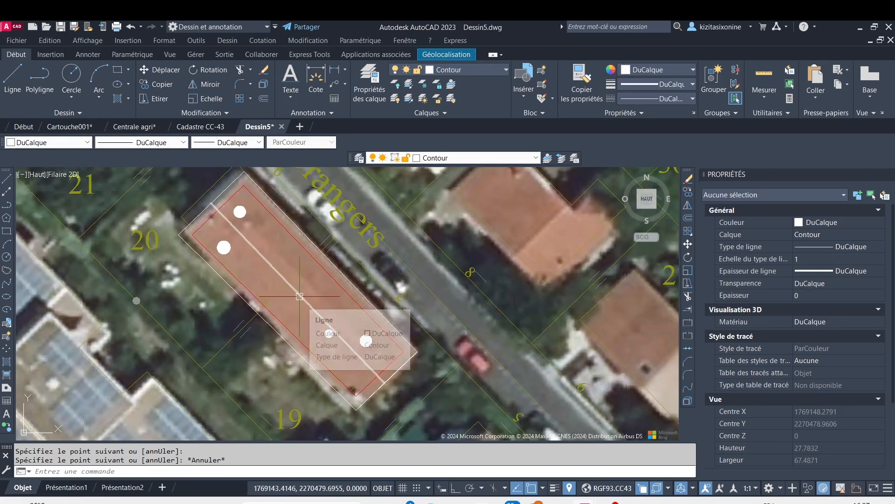
# Offset the roof's centre line by 0.5 to both sides and delete the original line.
pyautogui.click(264, 98)
pyautogui.write('0.5')
pyautogui.press('Return')
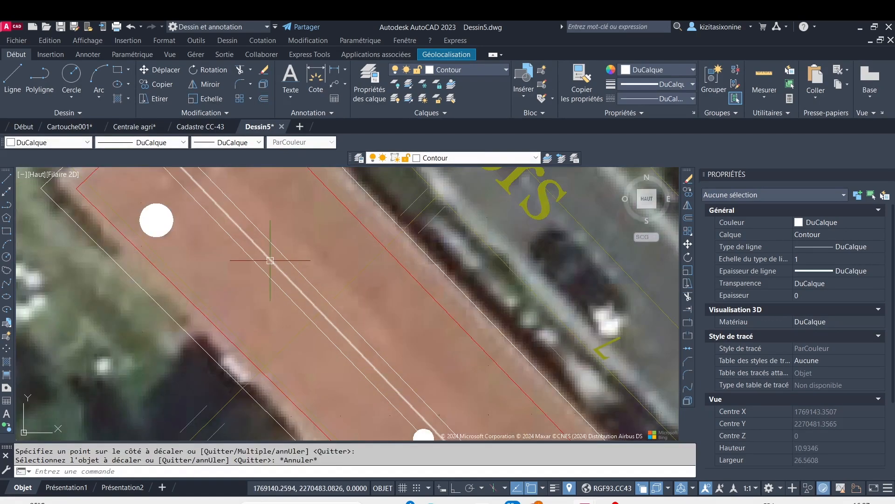
pyautogui.click(272, 260)
pyautogui.press('Delete')
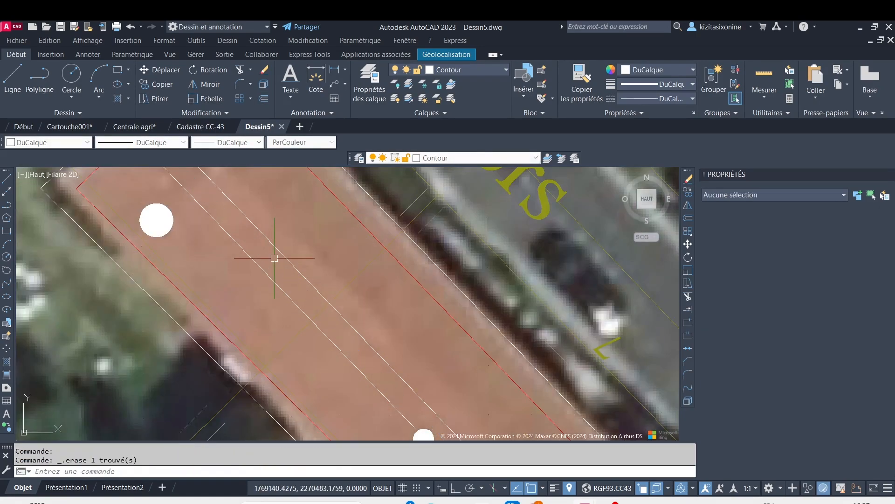
pyautogui.scroll(-3, 275, 258)
pyautogui.scroll(1, 250, 254)
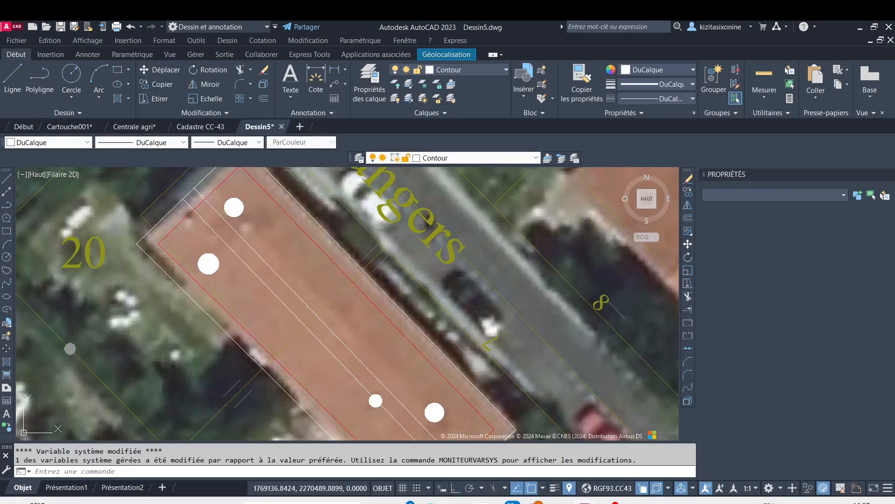
# Start a hatch and pick the central strip and the perimeter band between the roof outline and the red limit as its areas.
pyautogui.click(130, 99)
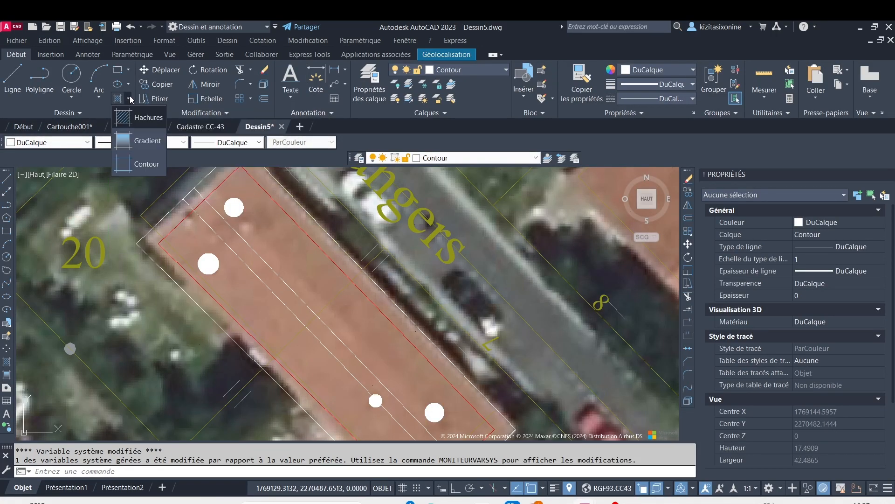
pyautogui.click(140, 117)
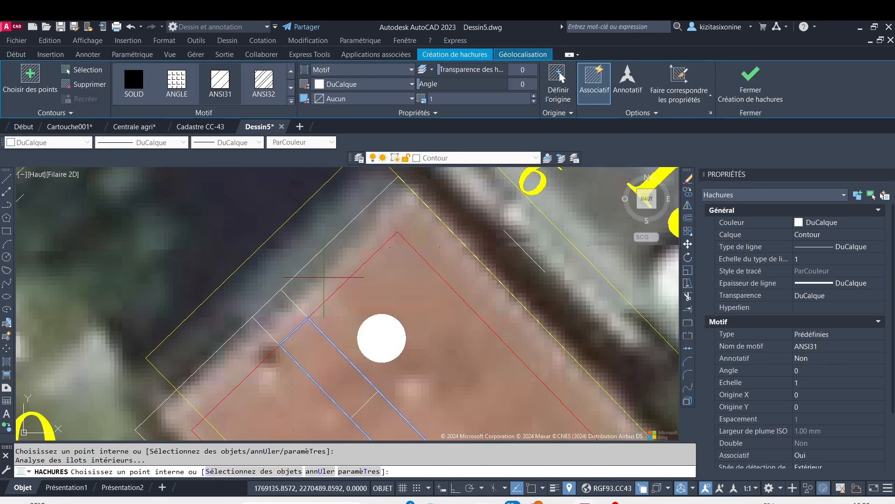
pyautogui.click(325, 281)
pyautogui.click(249, 344)
pyautogui.scroll(-6, 250, 344)
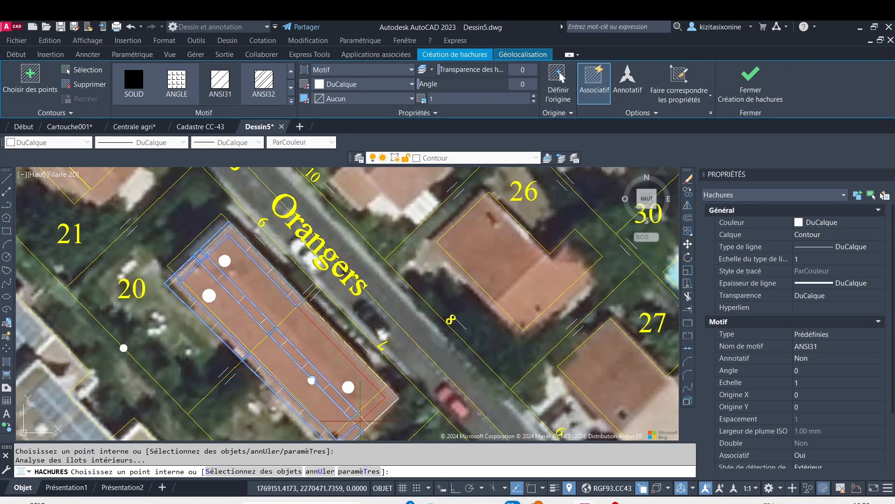
pyautogui.scroll(5, 344, 356)
pyautogui.click(356, 346)
pyautogui.scroll(-5, 357, 350)
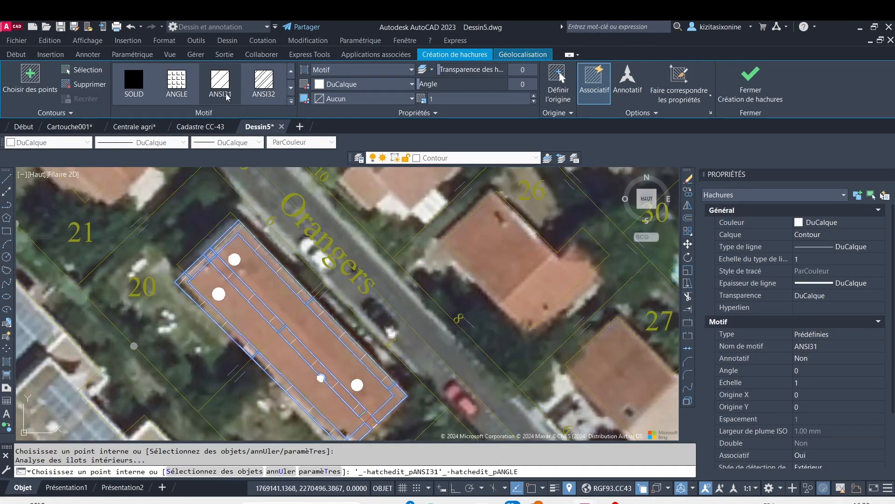
# Apply the ANSI31 pattern at scale 0.052 to the roof hatch and close hatch creation.
pyautogui.click(409, 99)
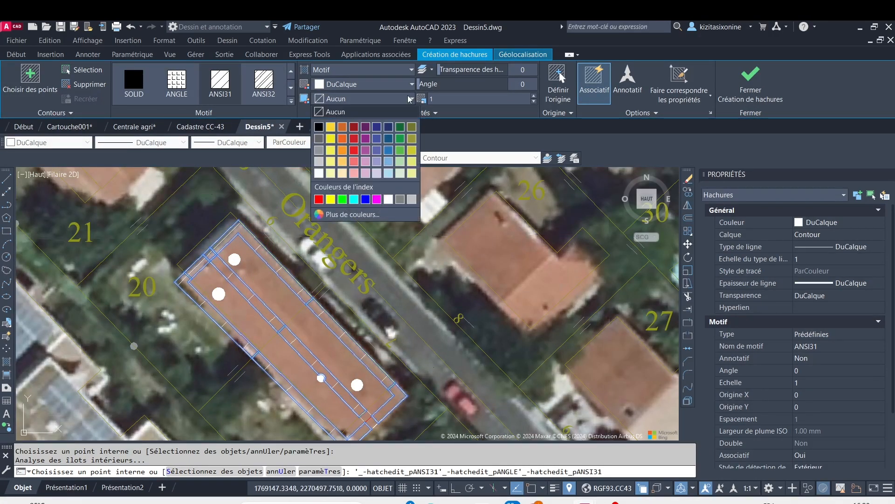
pyautogui.click(409, 100)
pyautogui.click(410, 70)
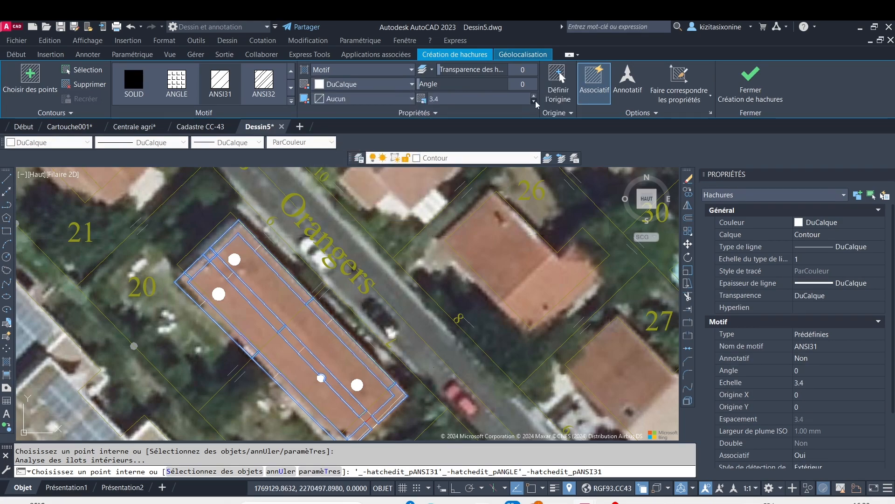
pyautogui.write('0.052')
pyautogui.press('Return')
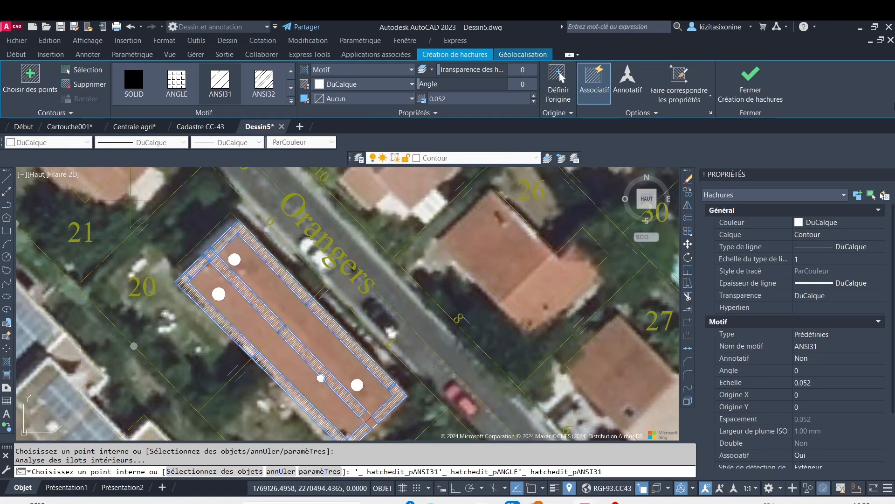
pyautogui.click(778, 96)
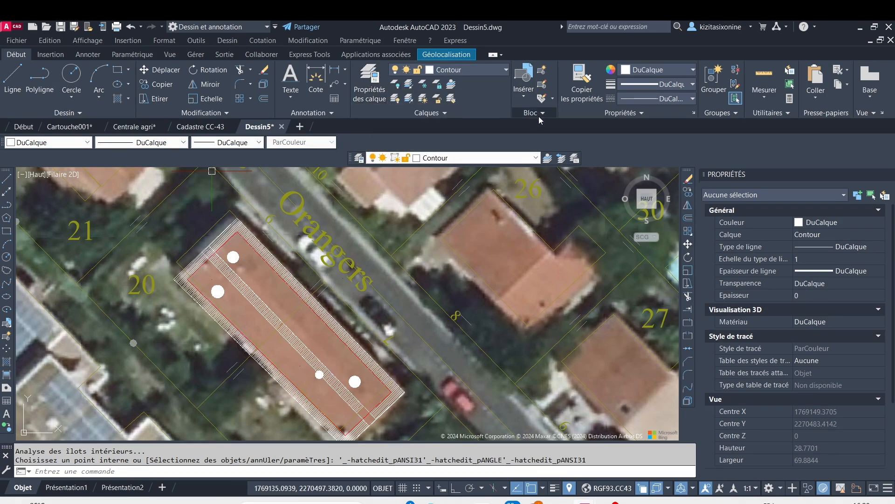
pyautogui.click(525, 99)
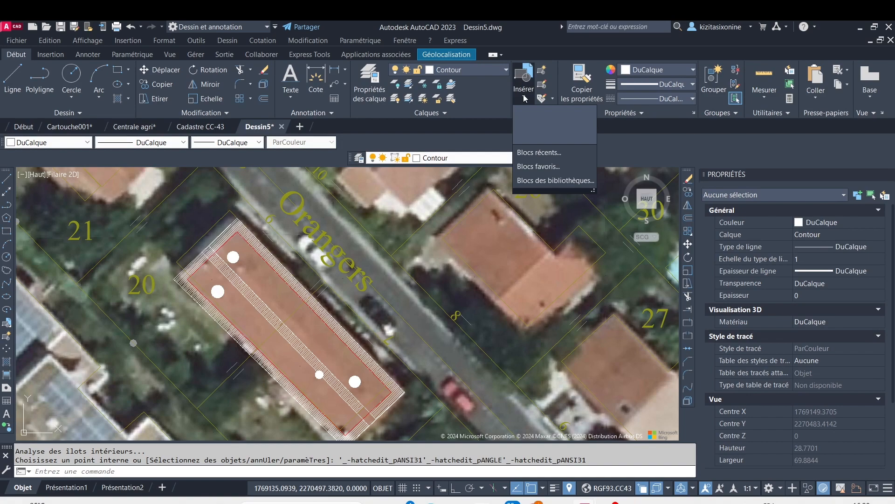
pyautogui.click(549, 182)
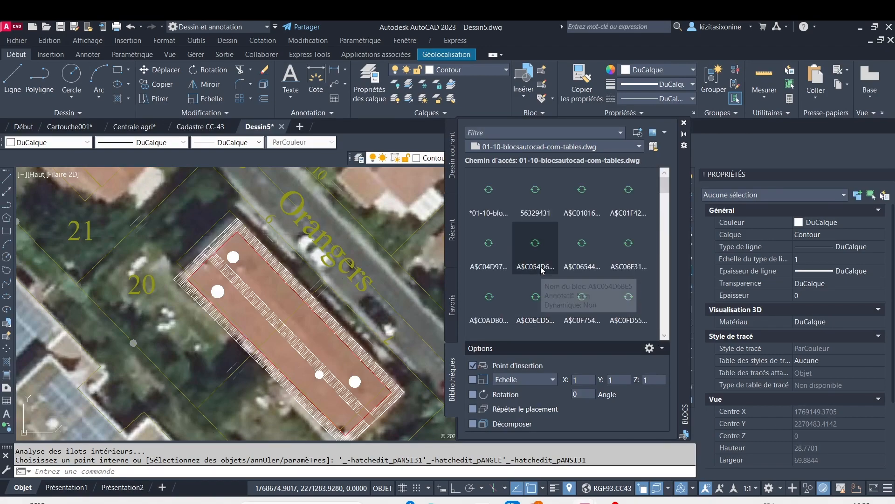
pyautogui.scroll(3, 542, 273)
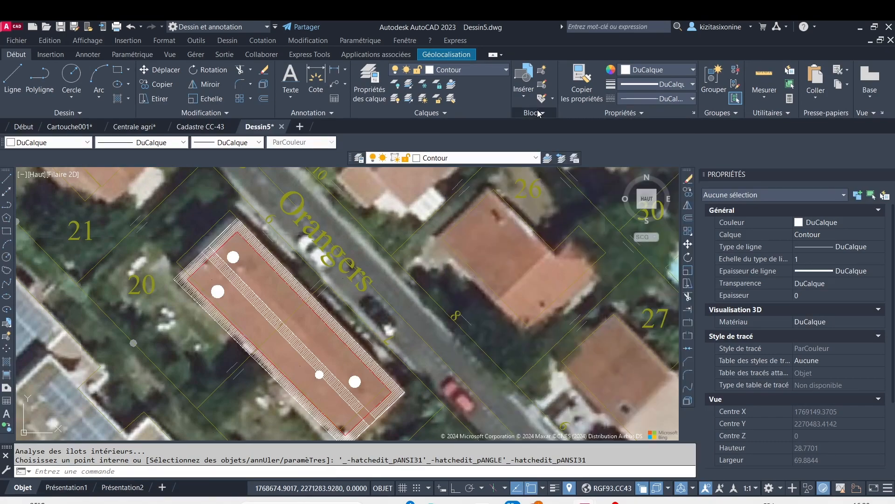
pyautogui.click(541, 115)
pyautogui.click(541, 84)
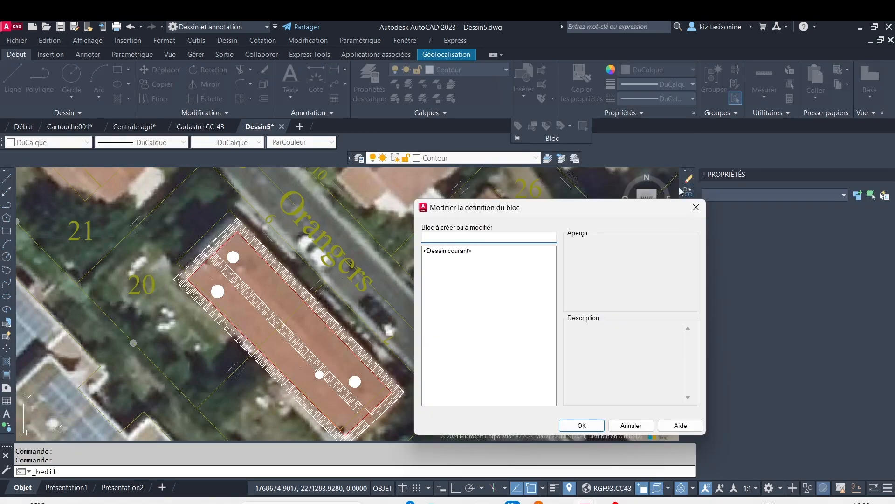
pyautogui.click(695, 207)
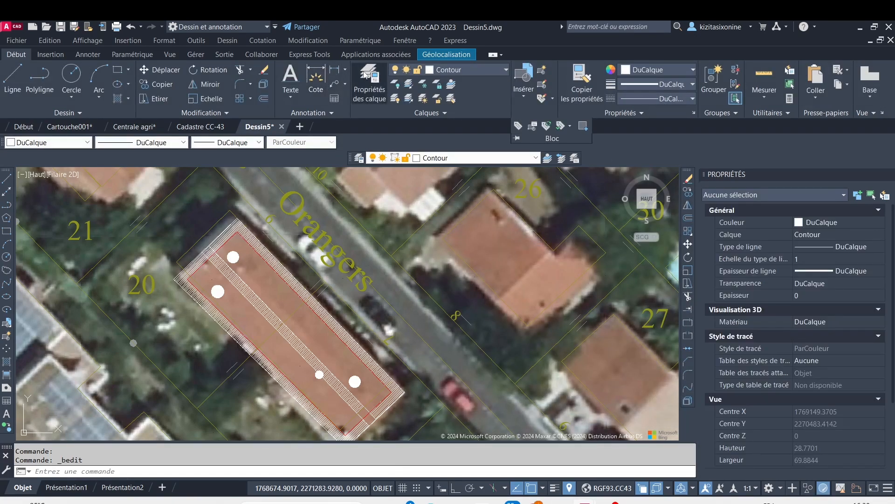
# Create a layer named Panneau solaire in blue with a 0.20 mm lineweight, and make it the current layer.
pyautogui.click(367, 75)
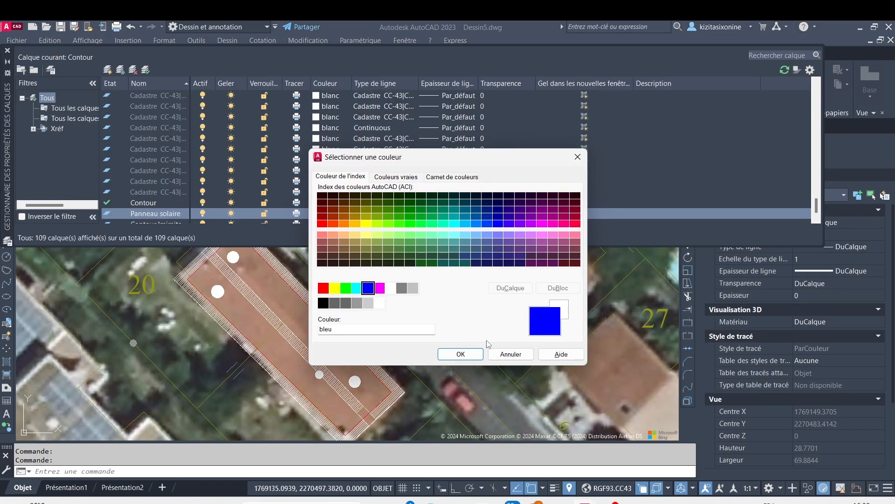
pyautogui.click(460, 352)
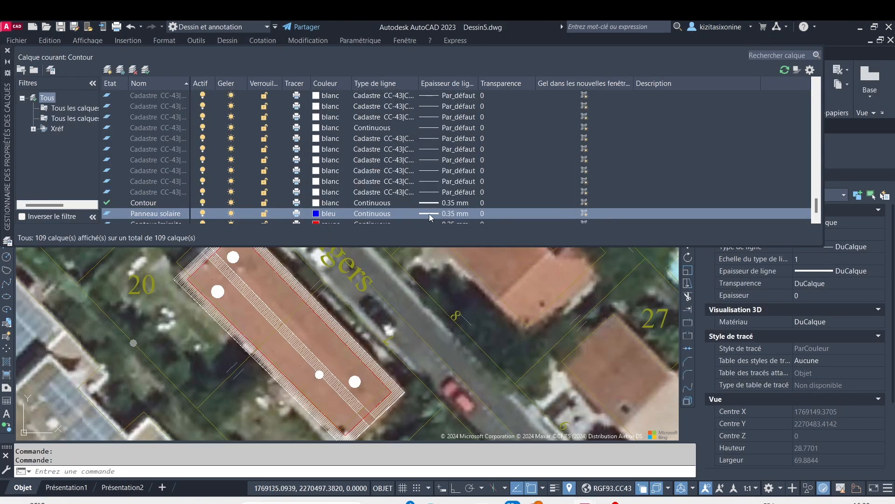
pyautogui.click(429, 213)
pyautogui.click(434, 243)
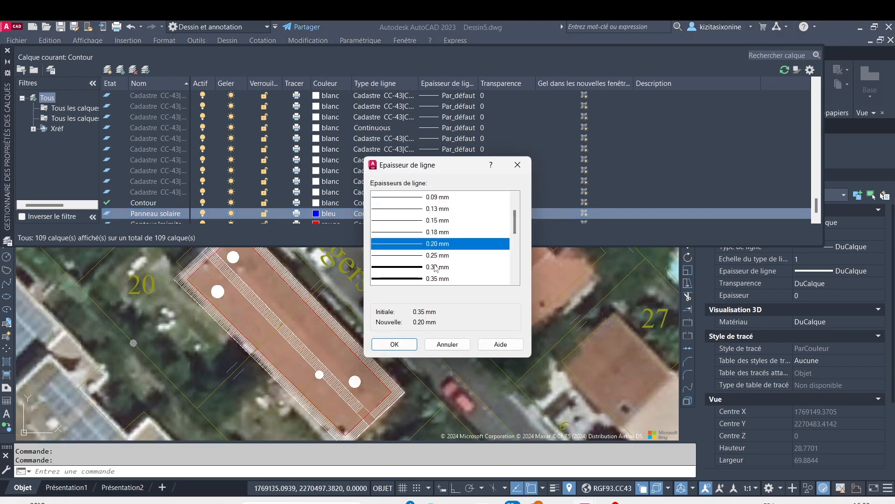
pyautogui.click(398, 346)
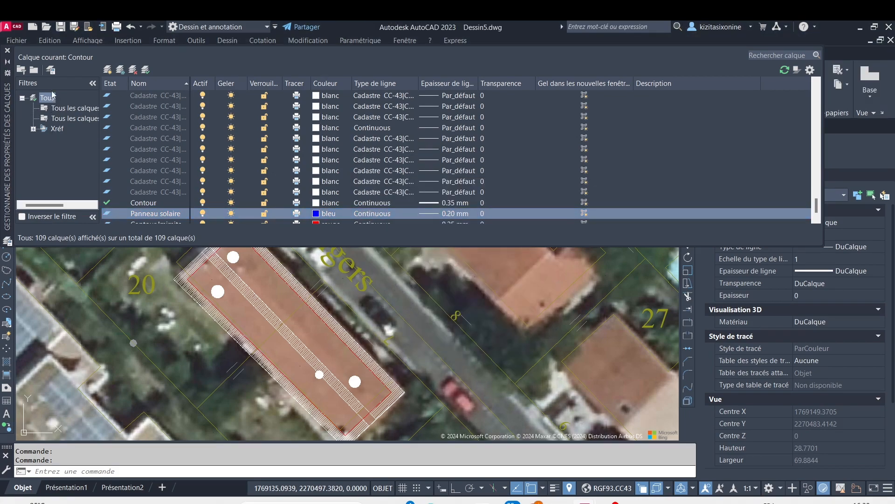
pyautogui.click(7, 50)
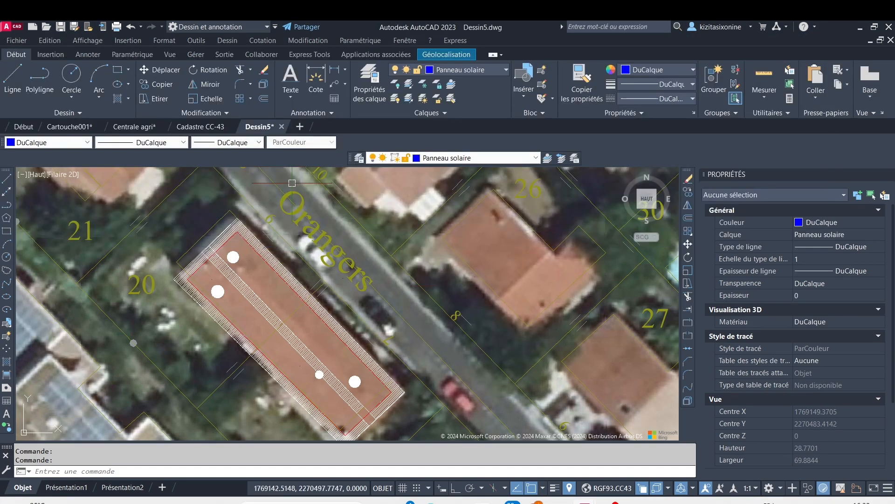
# Start a rectangle by dimensions on the neighbouring roof, turn on ortho mode, and set the rectangle's length to 1.722.
pyautogui.click(505, 69)
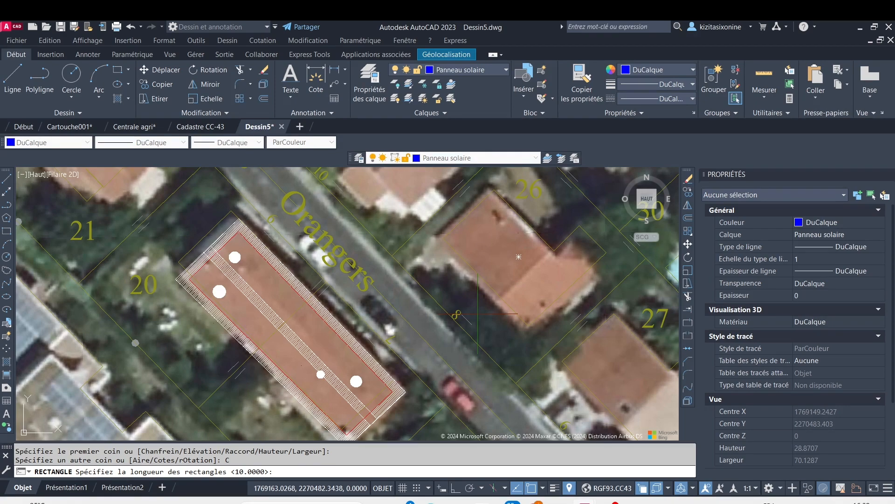
pyautogui.press('F8')
pyautogui.write('1.722')
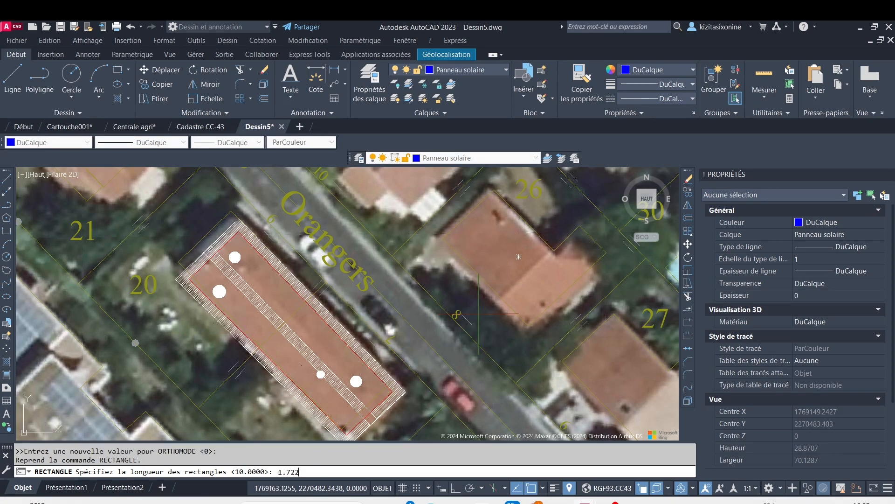
pyautogui.press('Return')
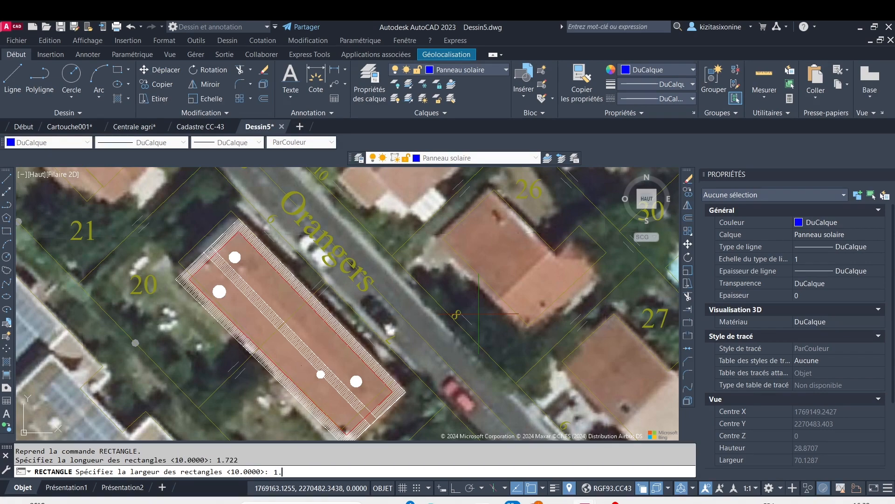